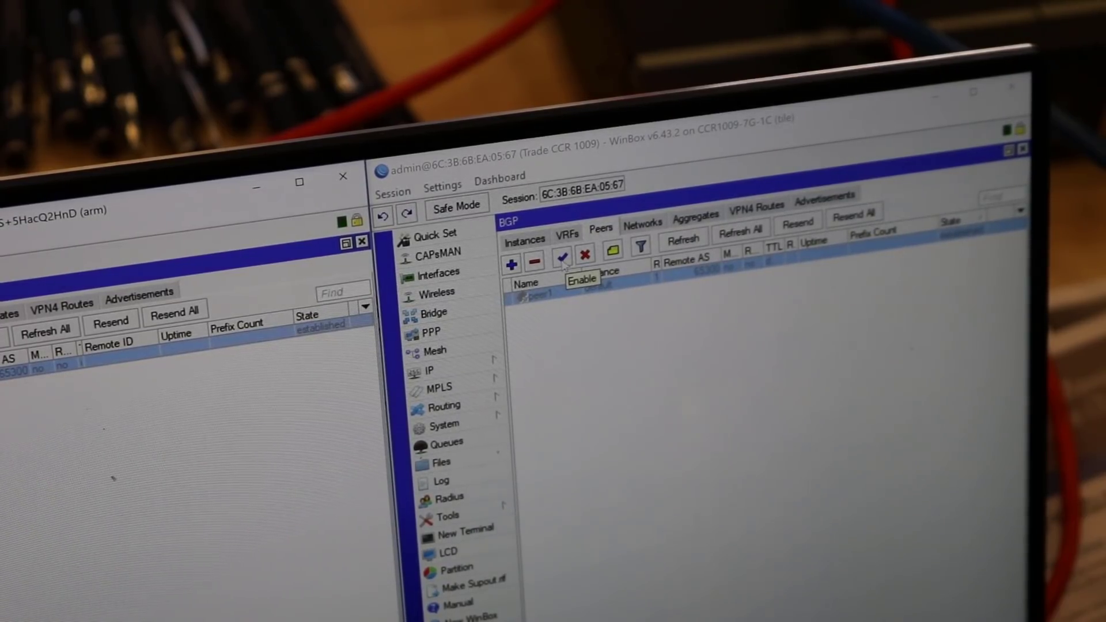
- Enable the disabled BGP peer peer1 on the CCR1009-7G-1C router
{"action": "left_click", "coordinate": [562, 258]}
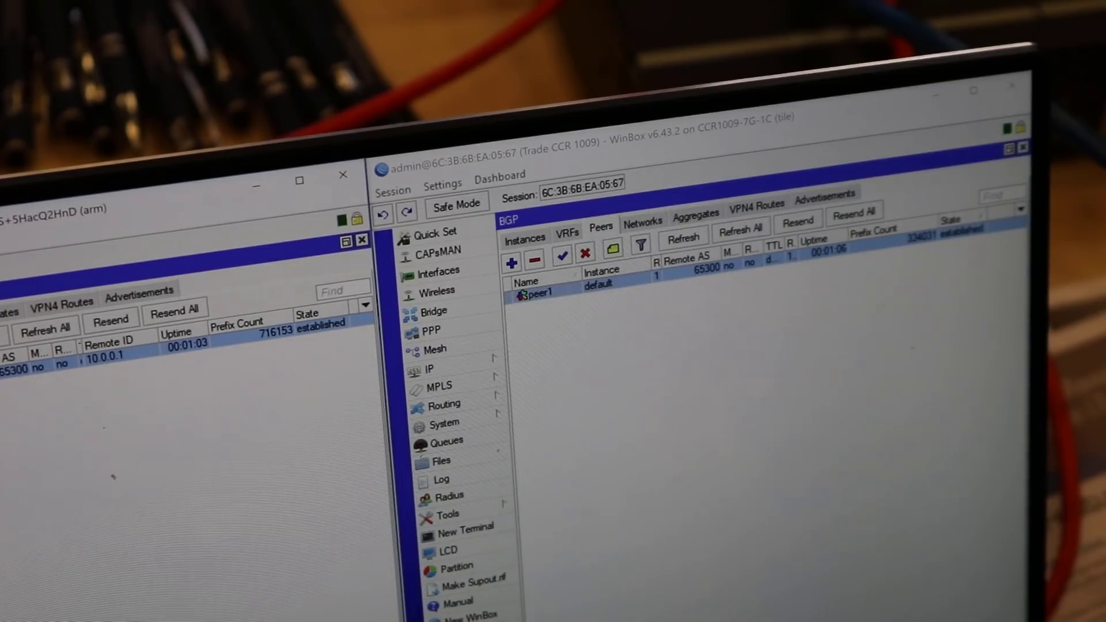
- Show the CCR1009-7G-1C's System Resources and per-core CPU list, selecting the fully loaded cpu4
{"action": "left_click", "coordinate": [497, 415]}
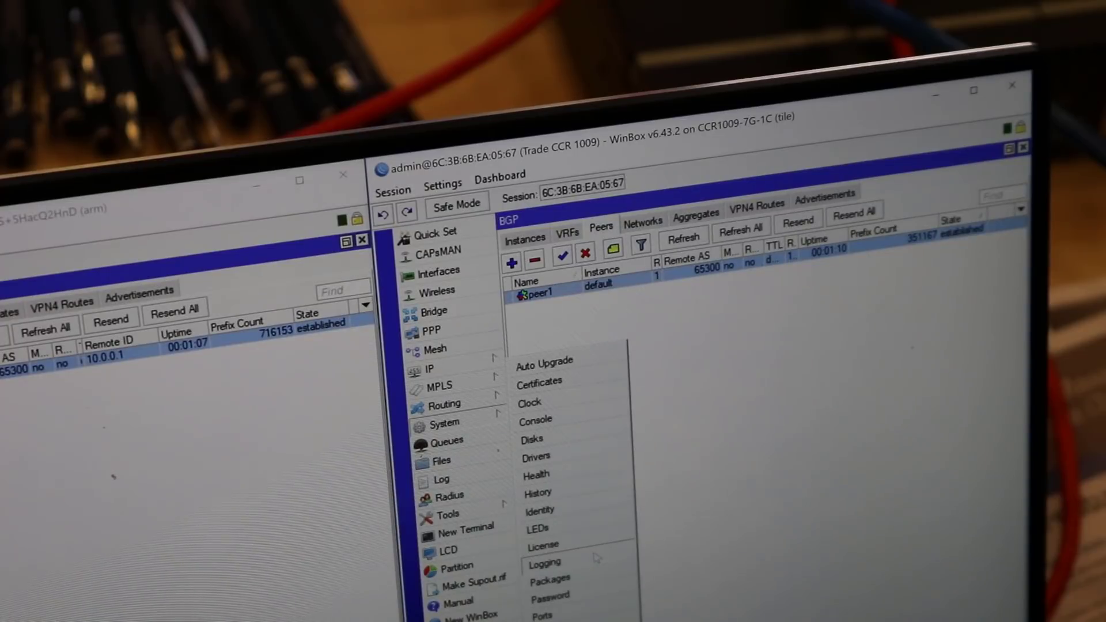
{"action": "left_click", "coordinate": [543, 618]}
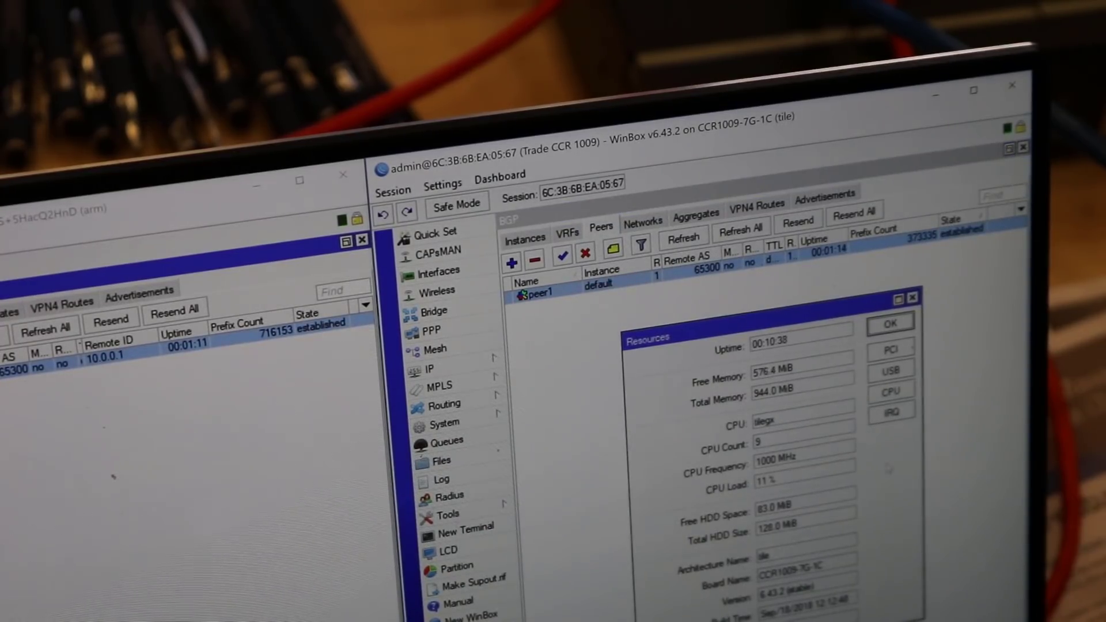
{"action": "left_click", "coordinate": [892, 391]}
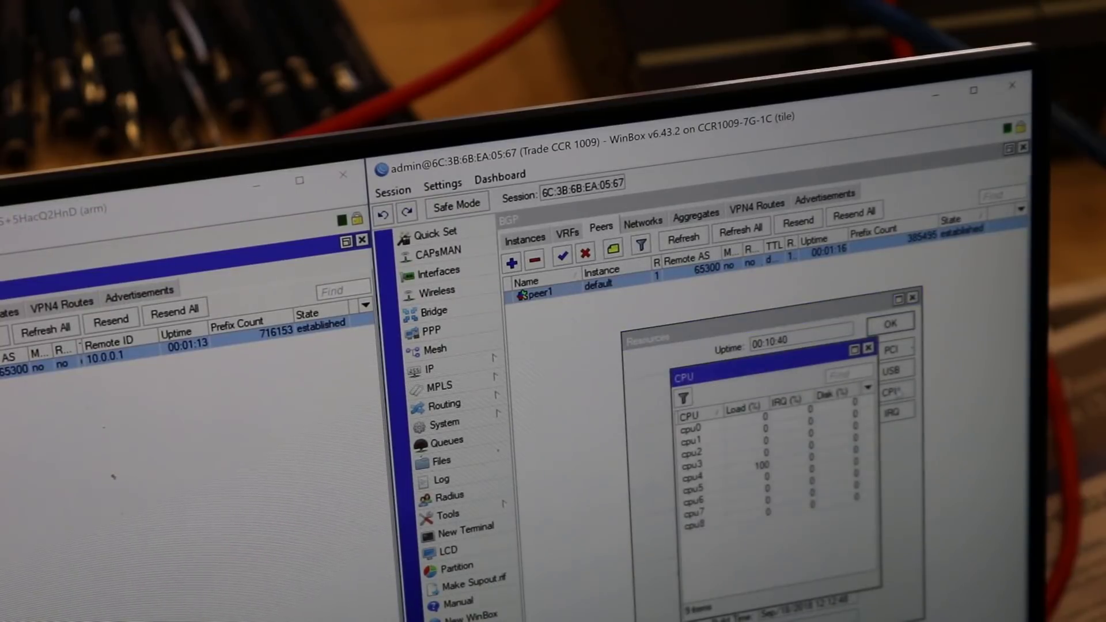
{"action": "left_click", "coordinate": [742, 473]}
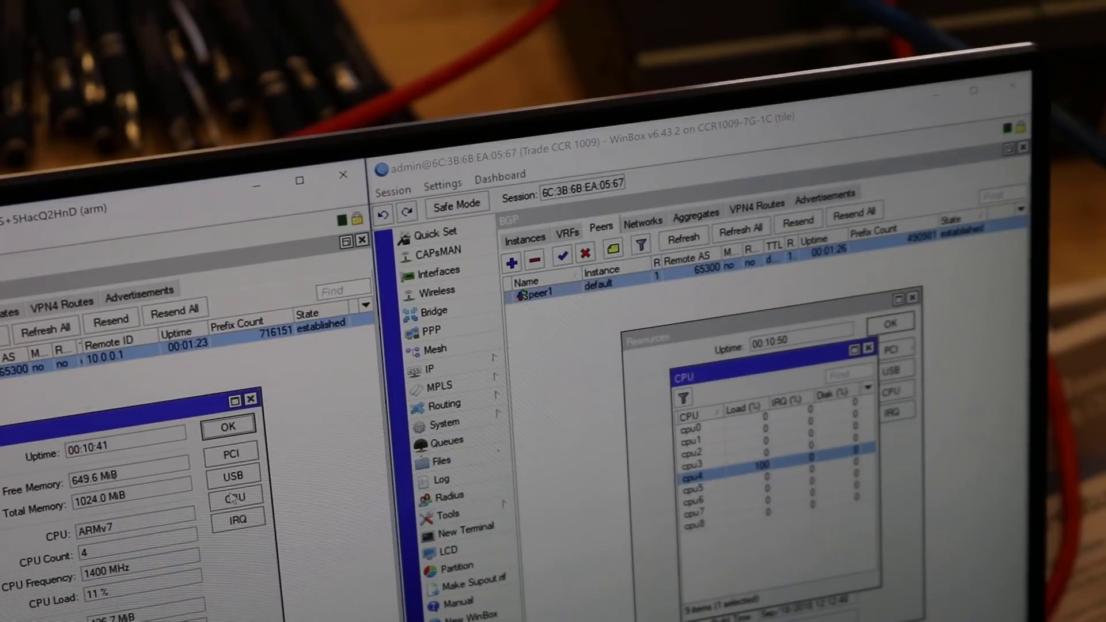
- Open the ARM router's per-core CPU list from its Resources window, showing cpu0 near 98%
{"action": "left_click", "coordinate": [230, 499]}
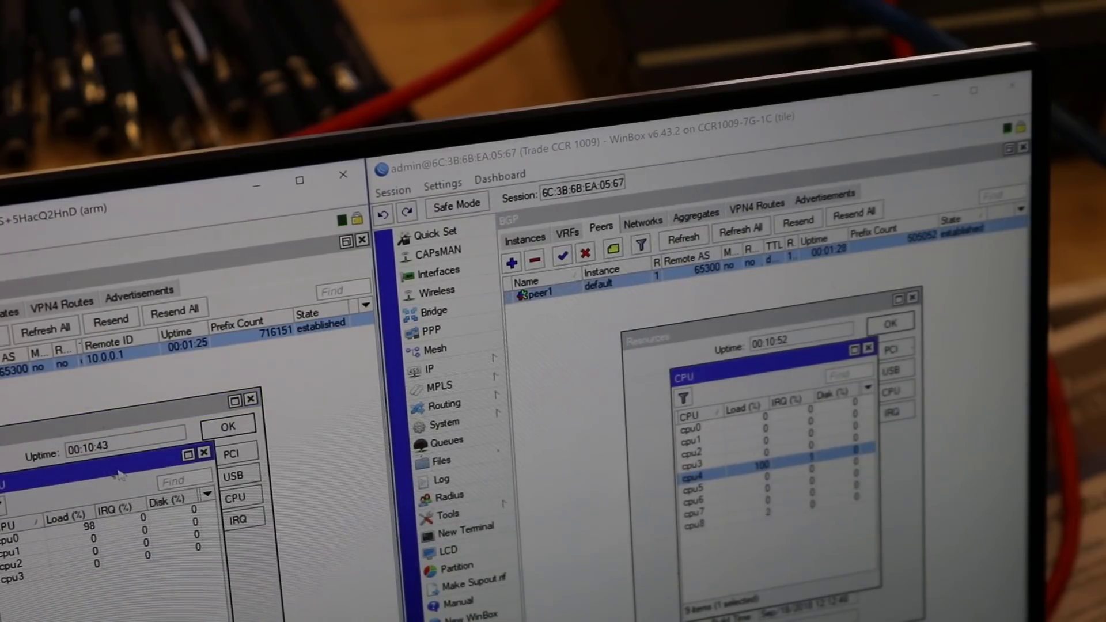